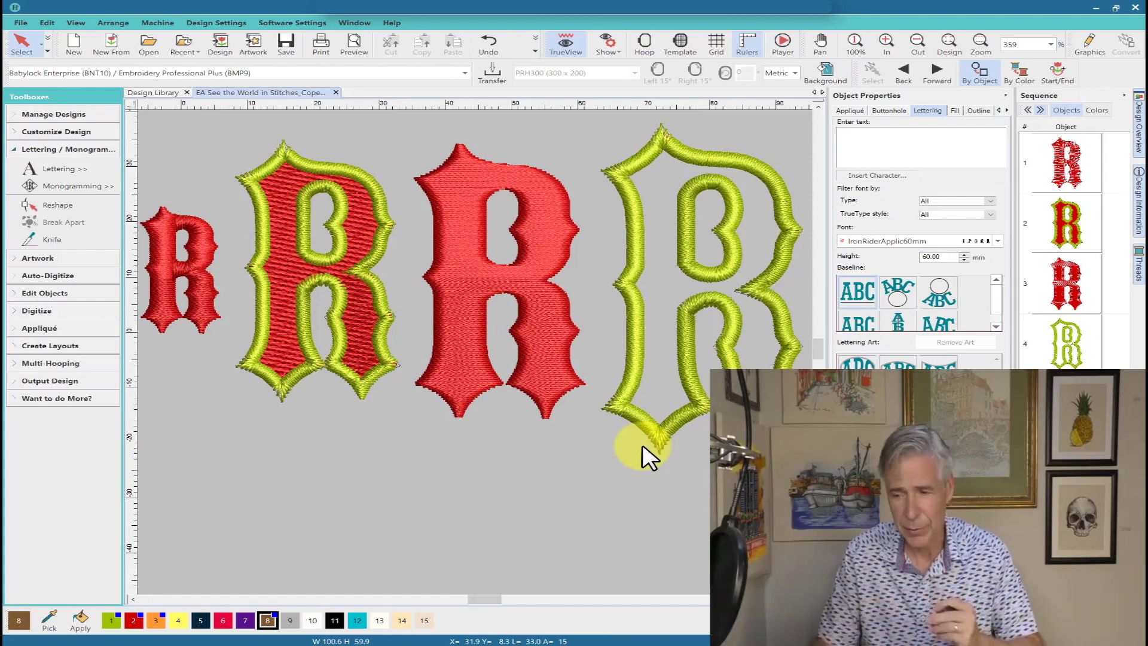
Step: Open the Lettering Font dropdown in Object Properties to list the available ESA fonts
click(998, 242)
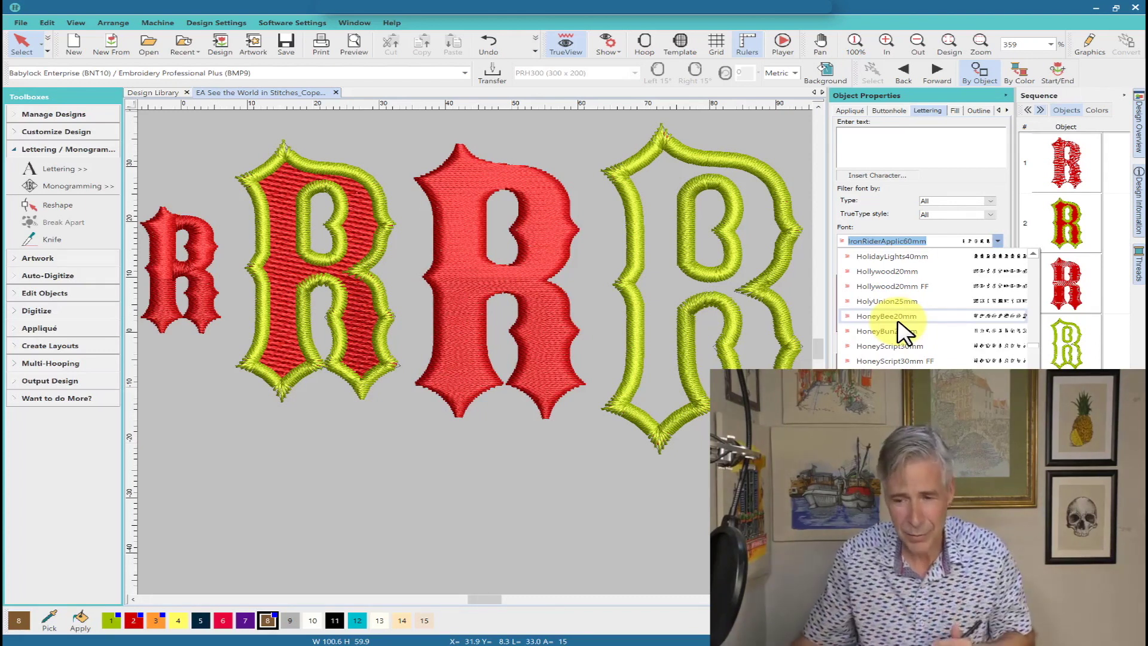
Step: Select the small red R, turn TrueView off, and zoom in closely on it
click(1085, 187)
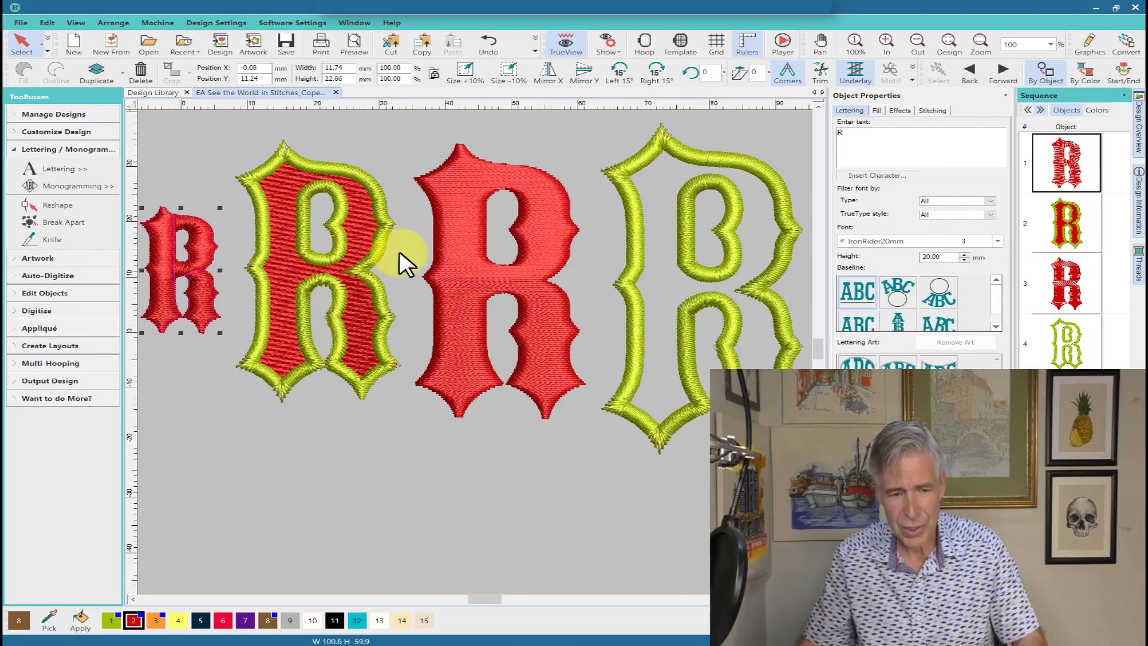
key(t)
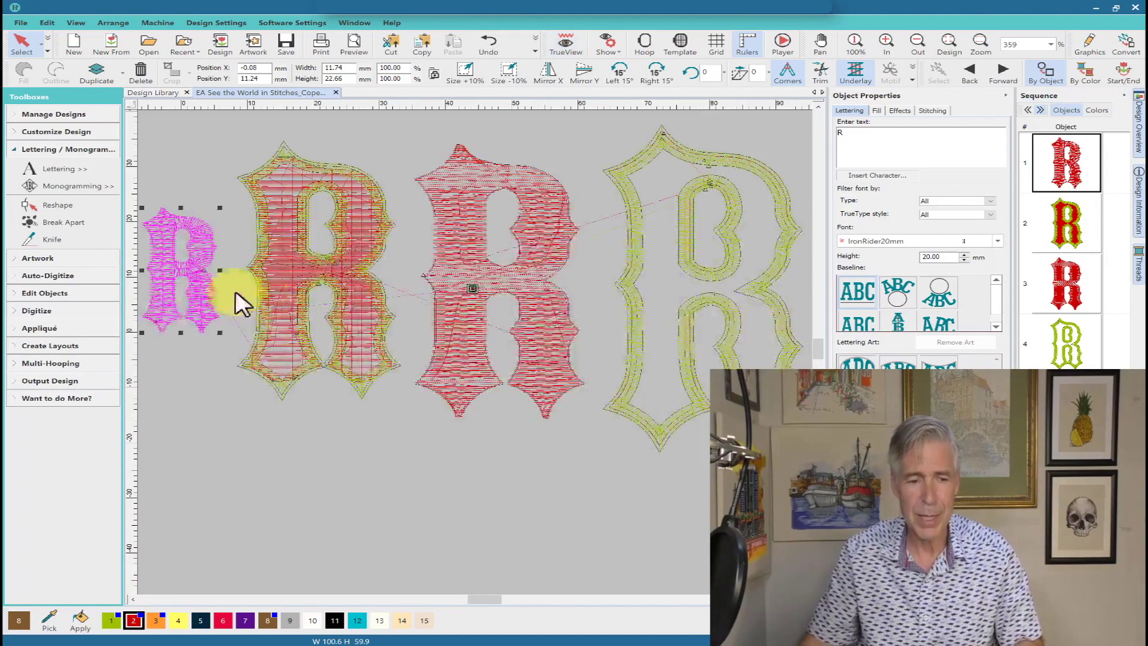
click(133, 599)
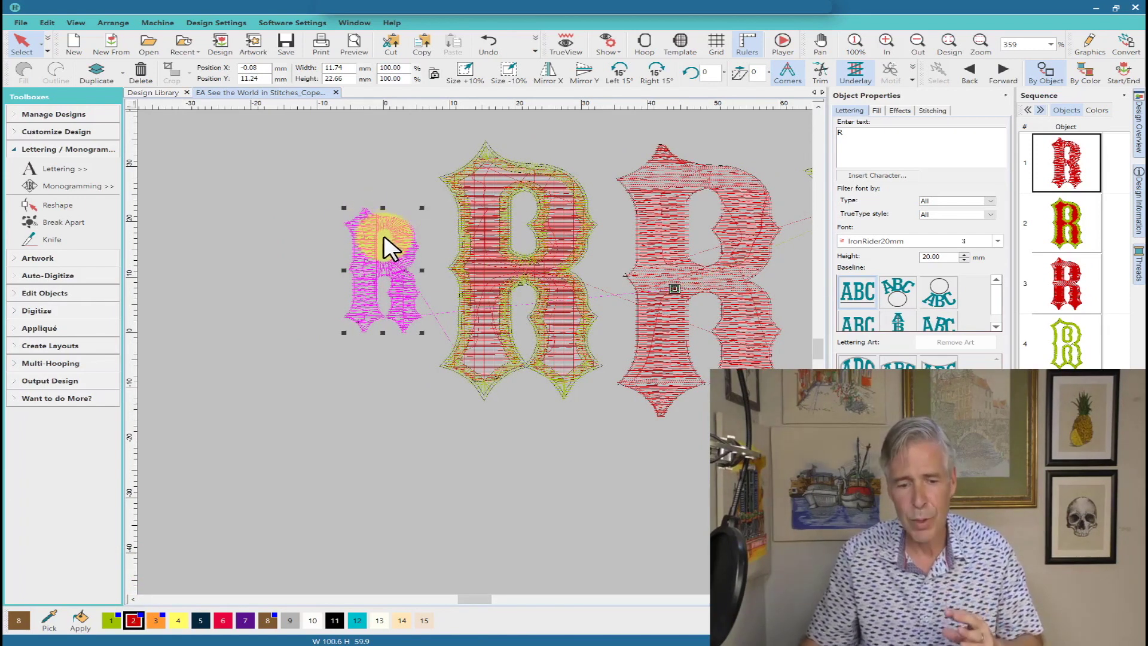
key(z)
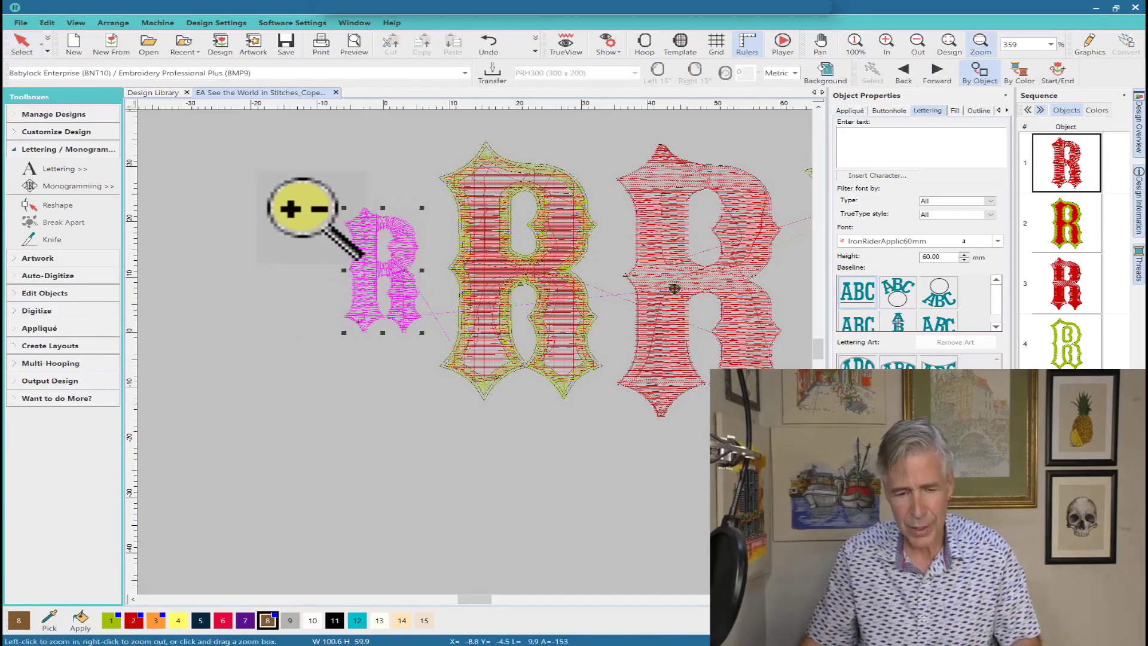
click(459, 355)
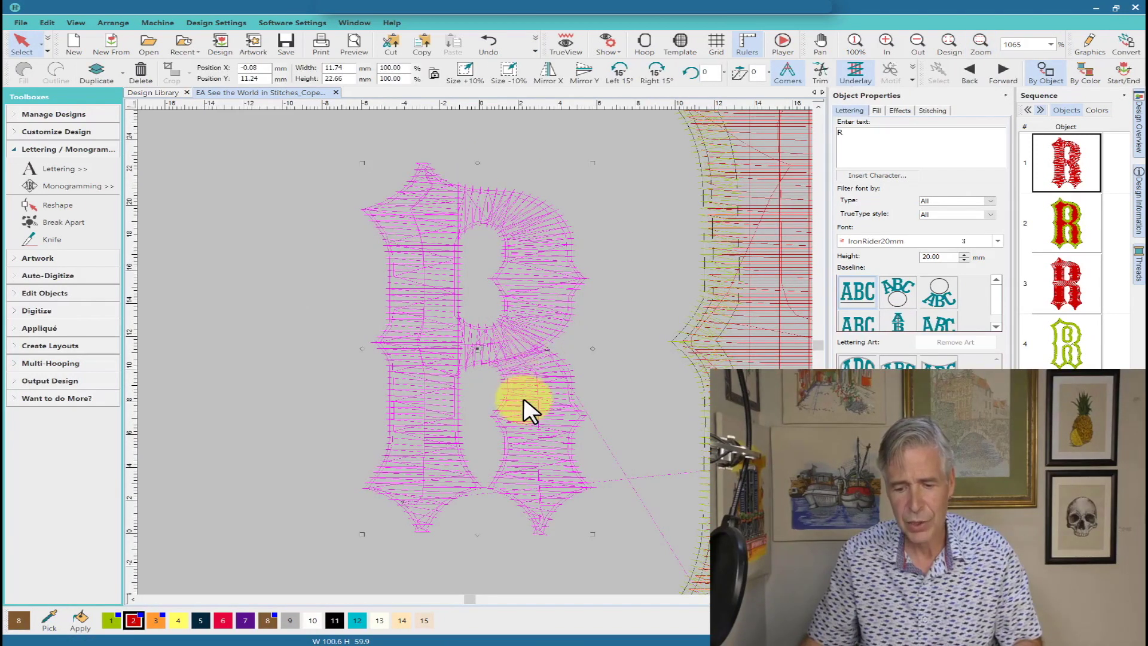
Step: Break the small R apart, select its bowl and pillar pieces, then zoom to fit
click(1056, 154)
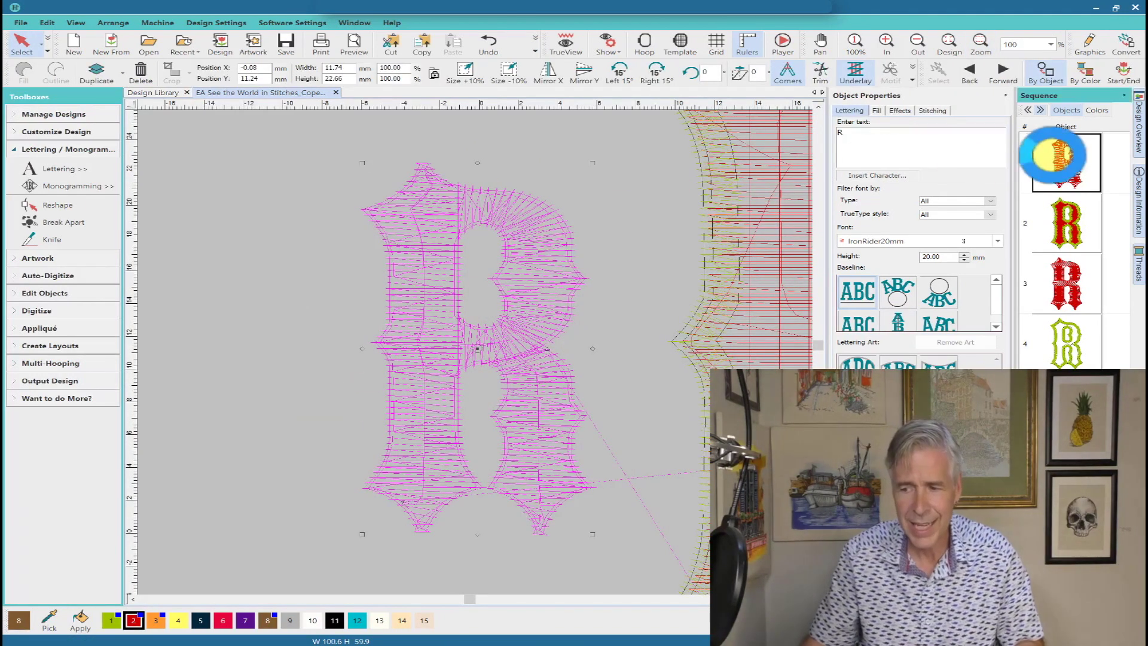
click(43, 222)
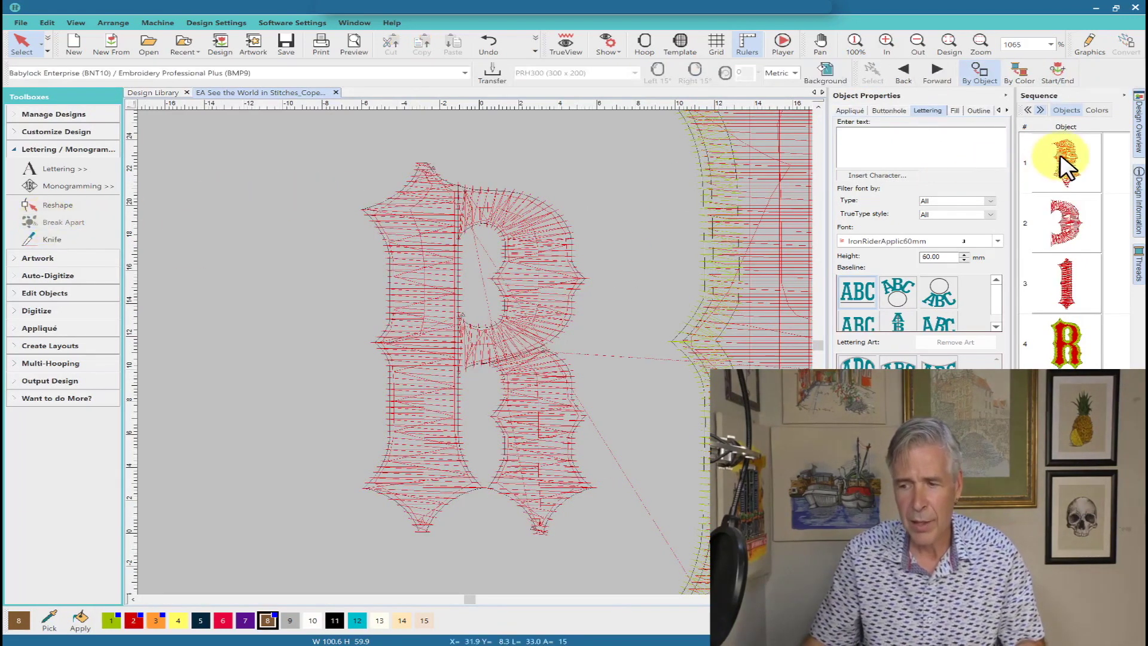
click(1064, 221)
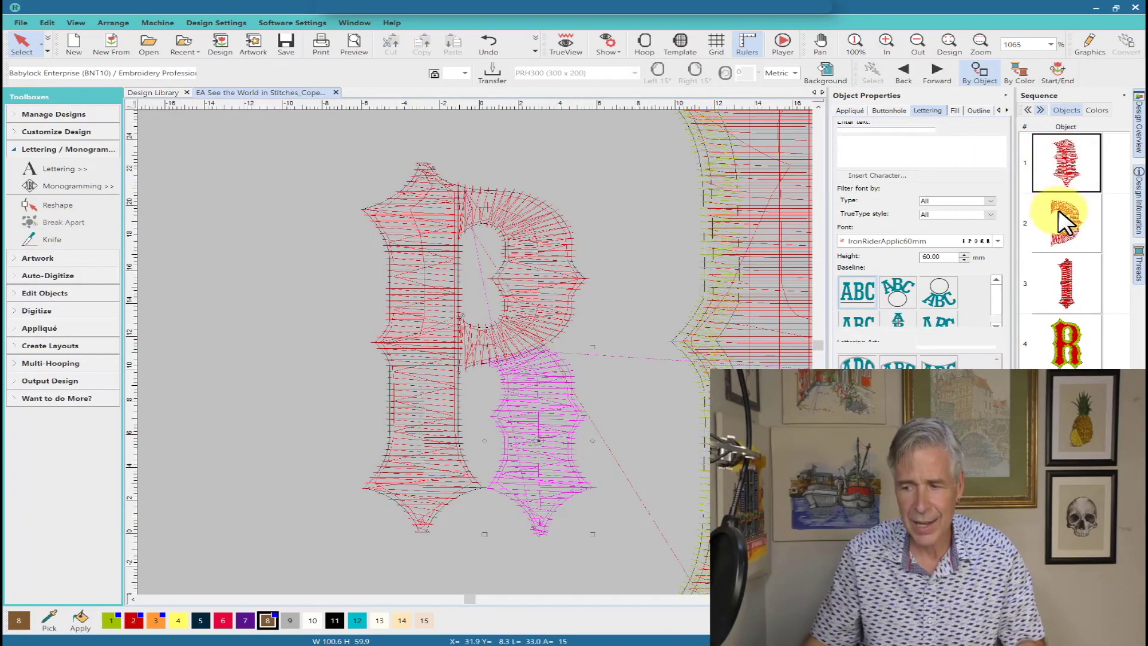
click(1071, 292)
click(1061, 303)
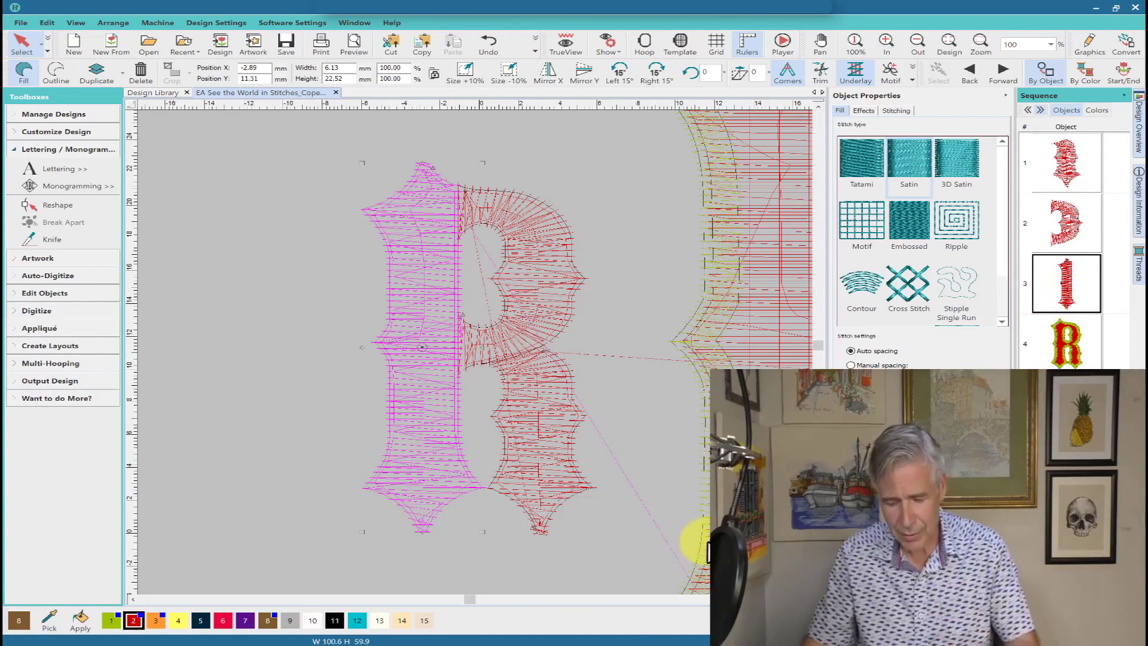
key(0)
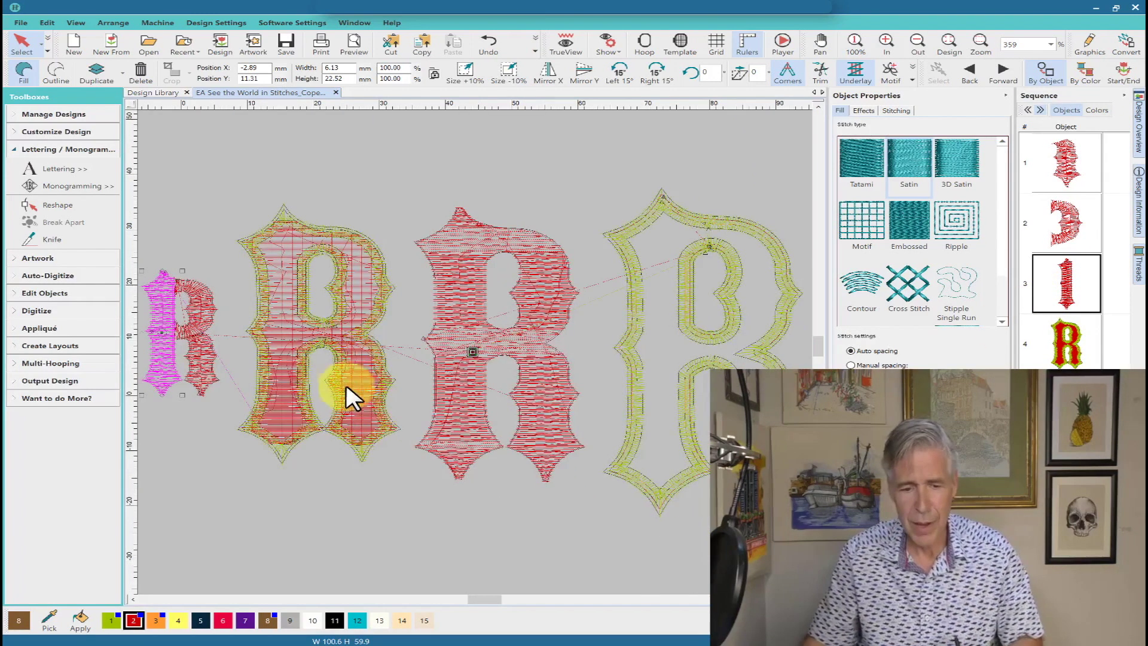
click(1069, 346)
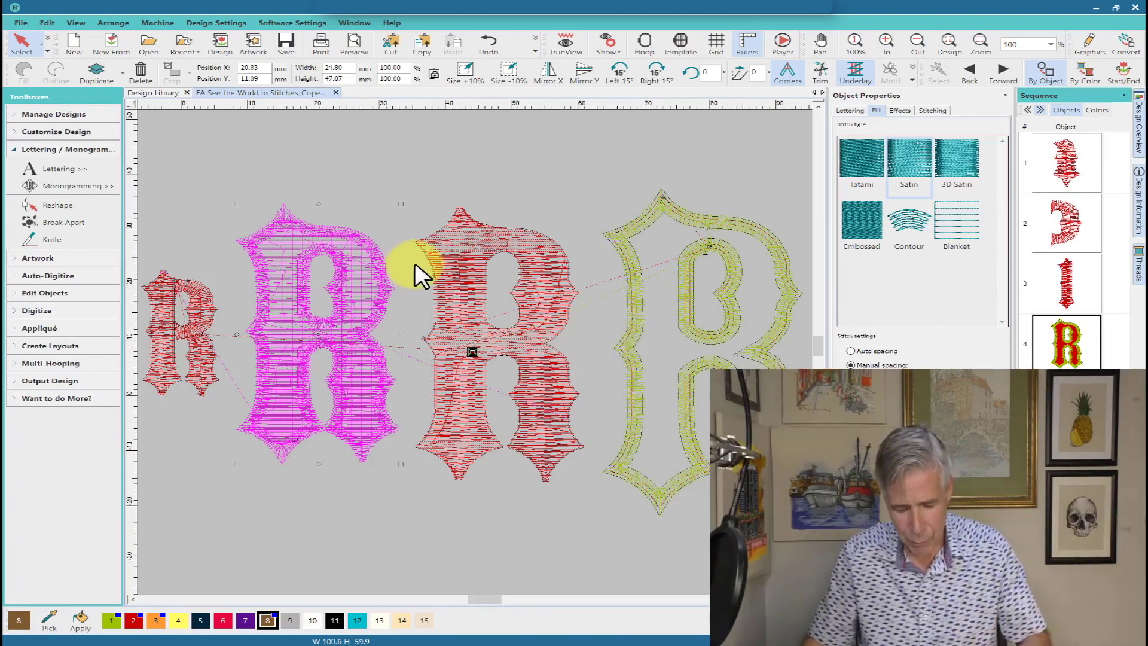
Step: Clear the zoom and selection and turn TrueView realistic stitch rendering back on
key(z)
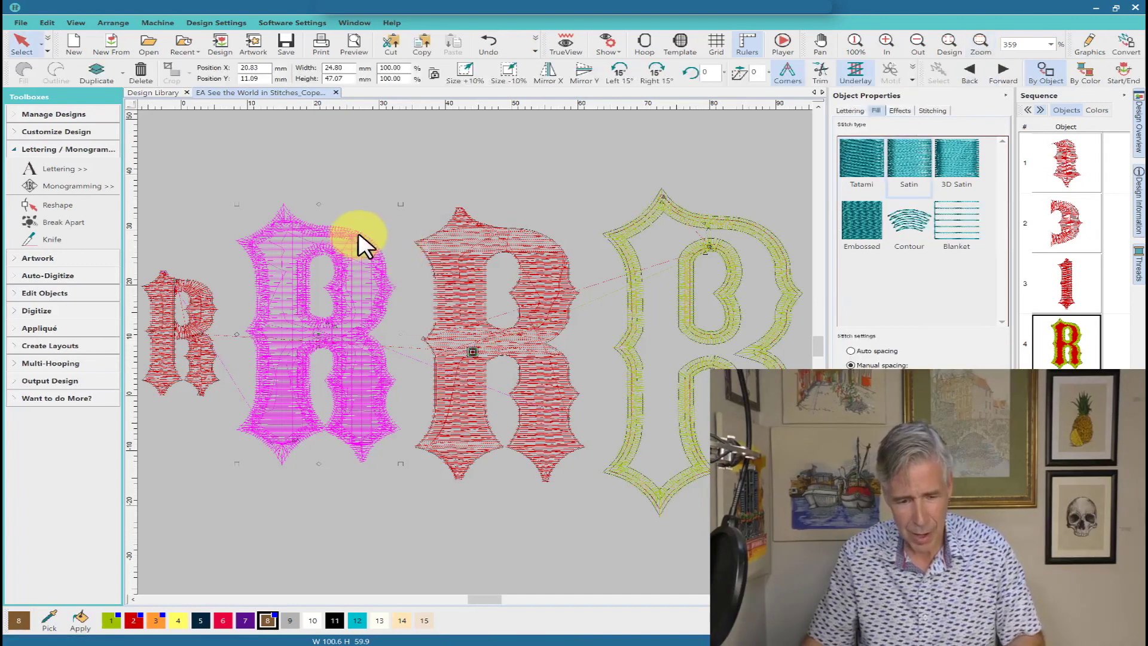
key(Escape)
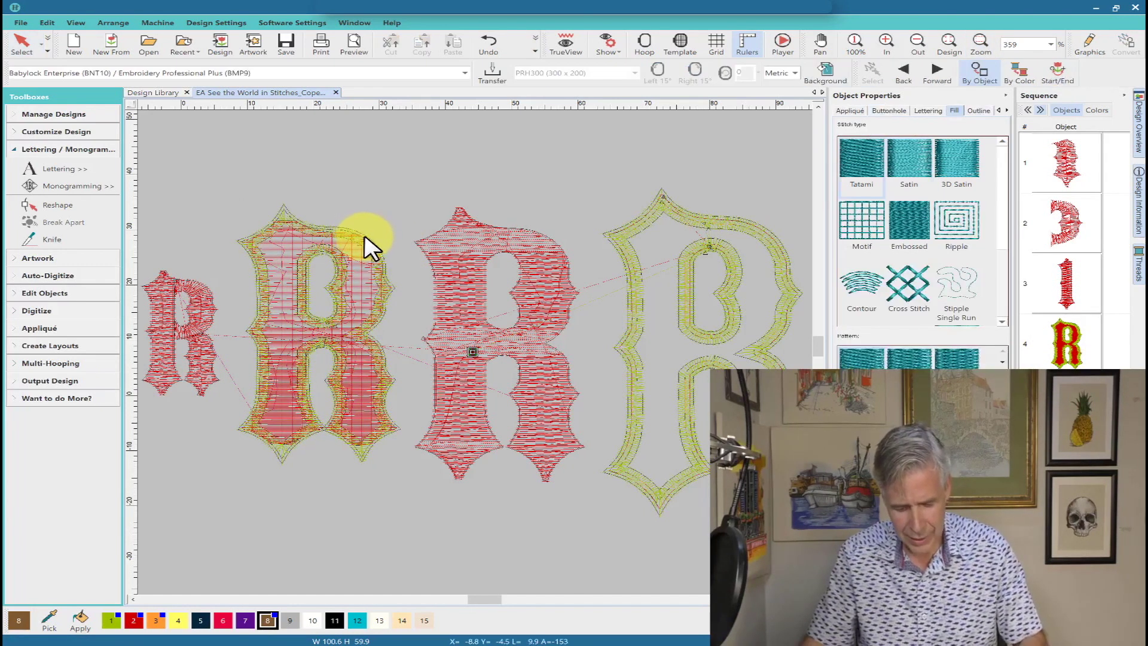
key(t)
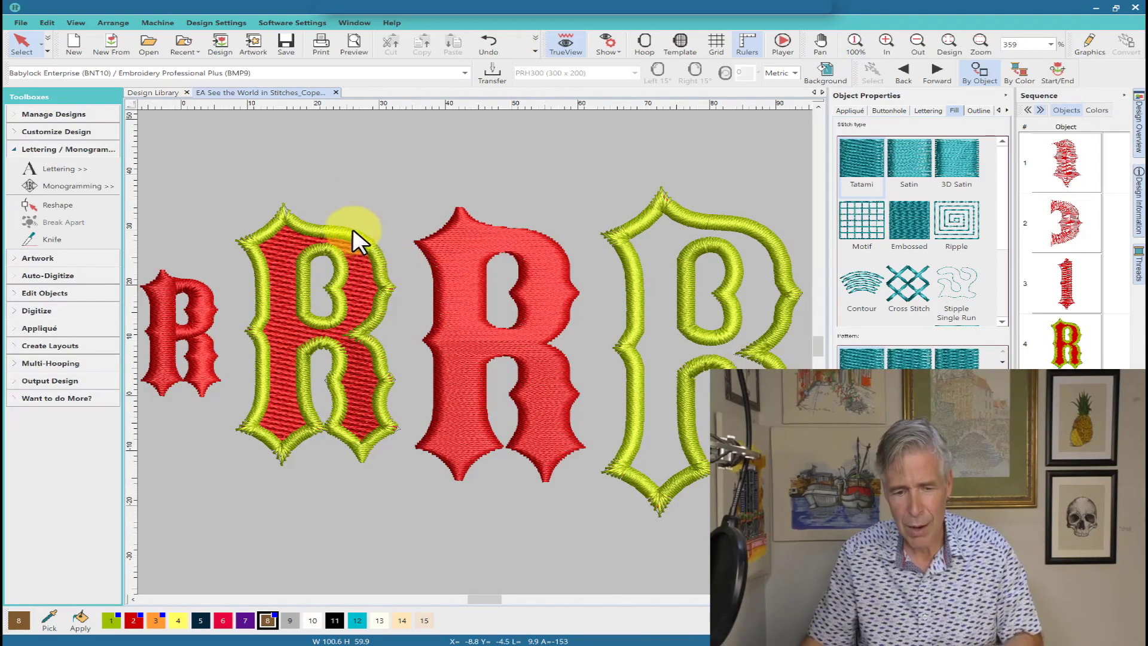
key(z)
drag(300, 205, 415, 276)
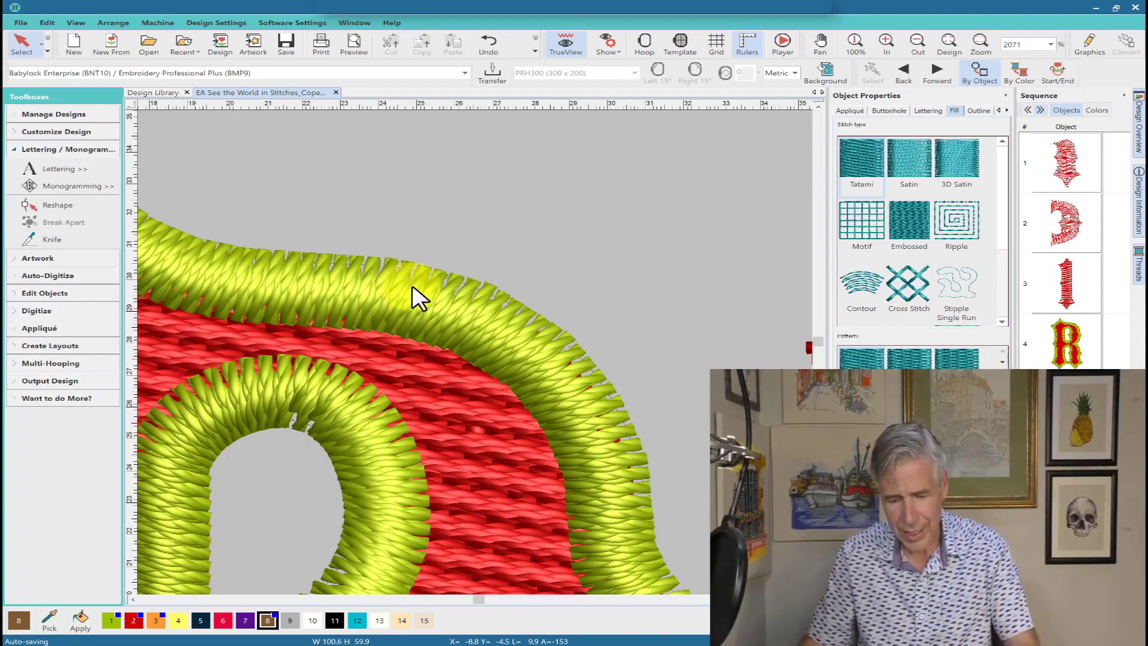
scroll(419, 298, down, 5)
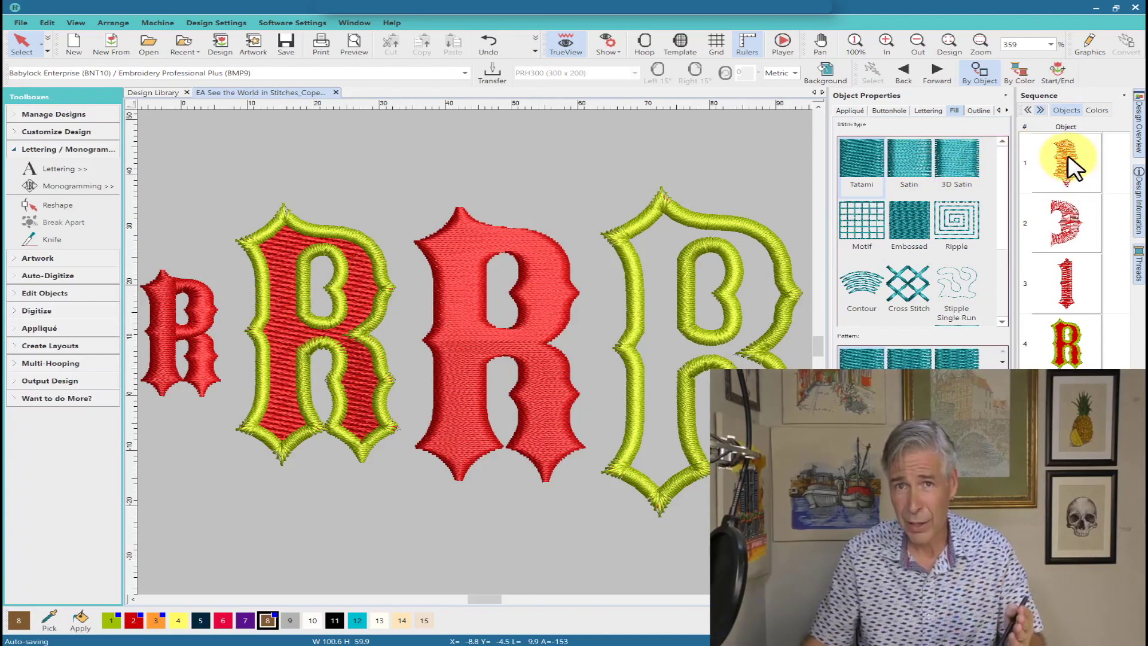
click(1071, 171)
shift+click(1067, 278)
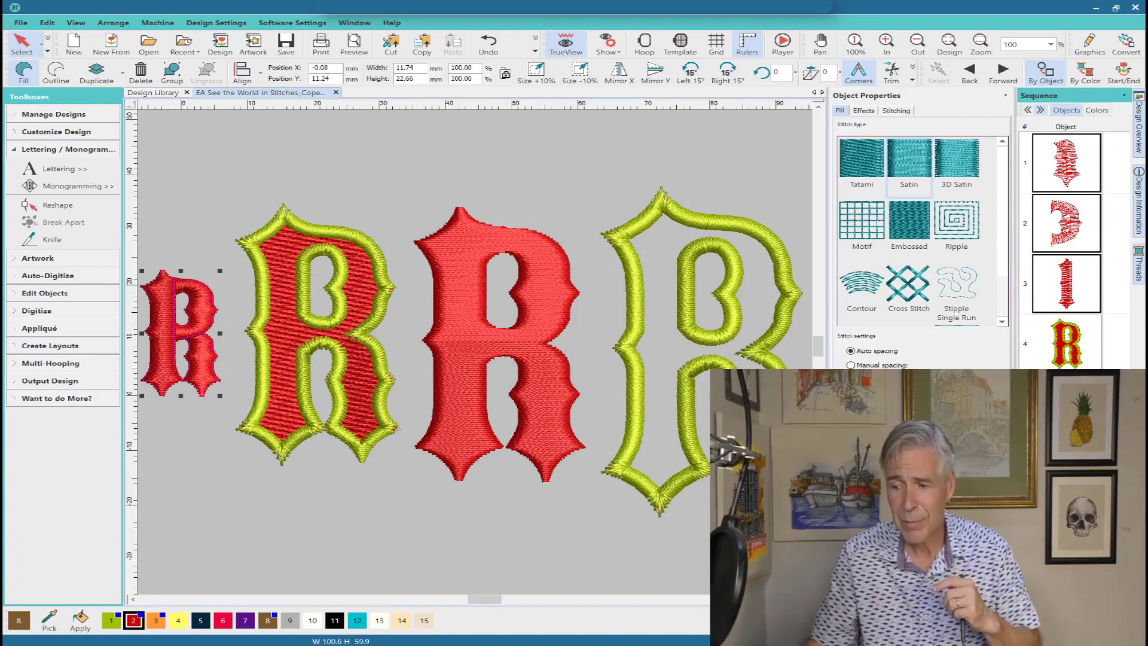
Step: Break the large middle R out of its lettering and recolour it cyan with swatch 12
click(1066, 407)
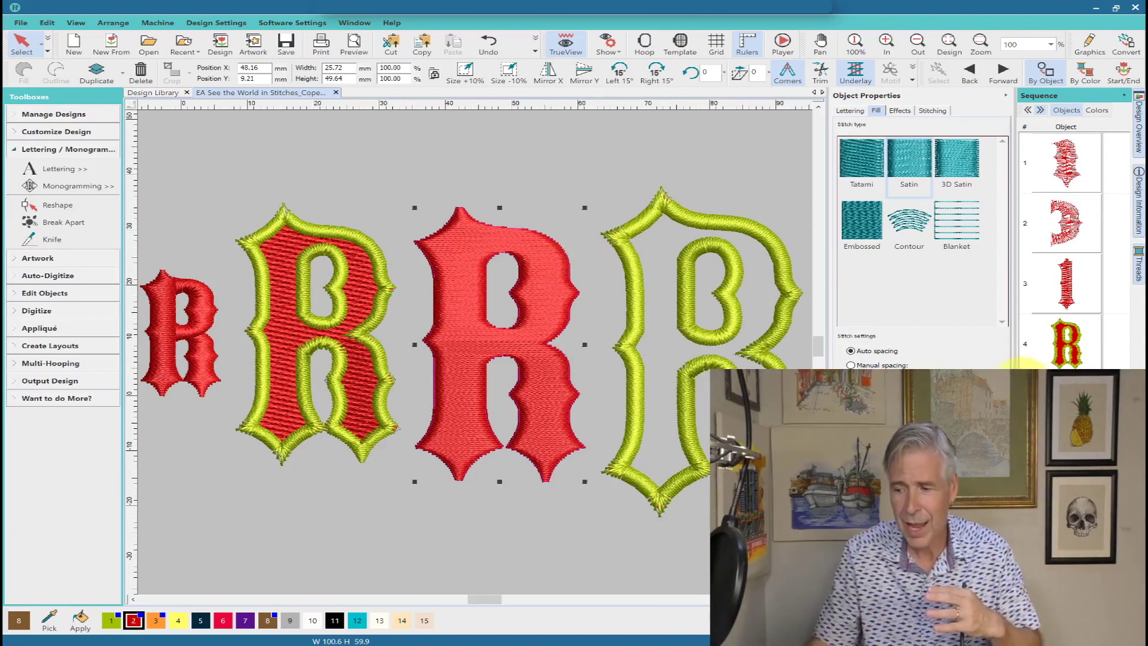
click(66, 222)
click(219, 238)
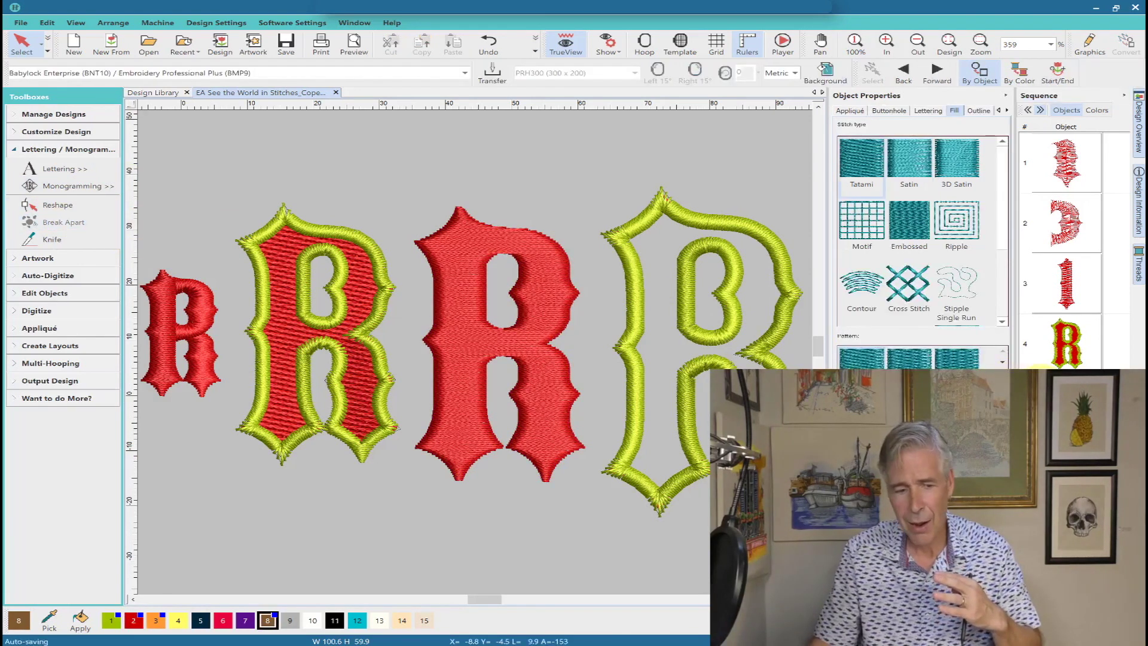
click(500, 344)
right_click(1058, 334)
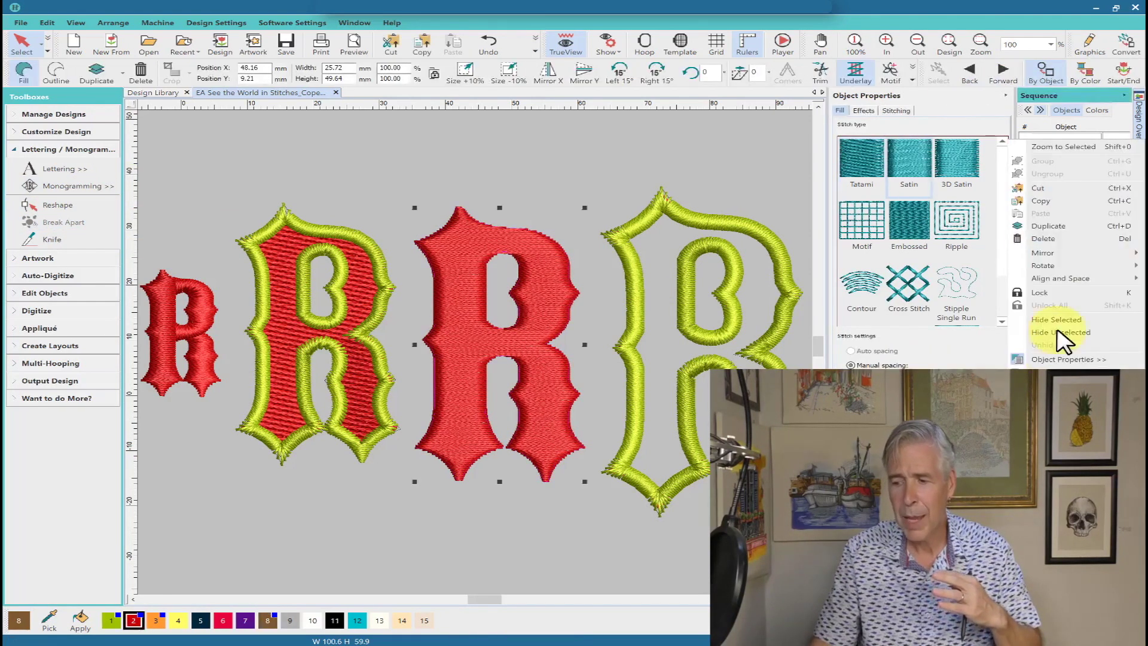
click(1007, 256)
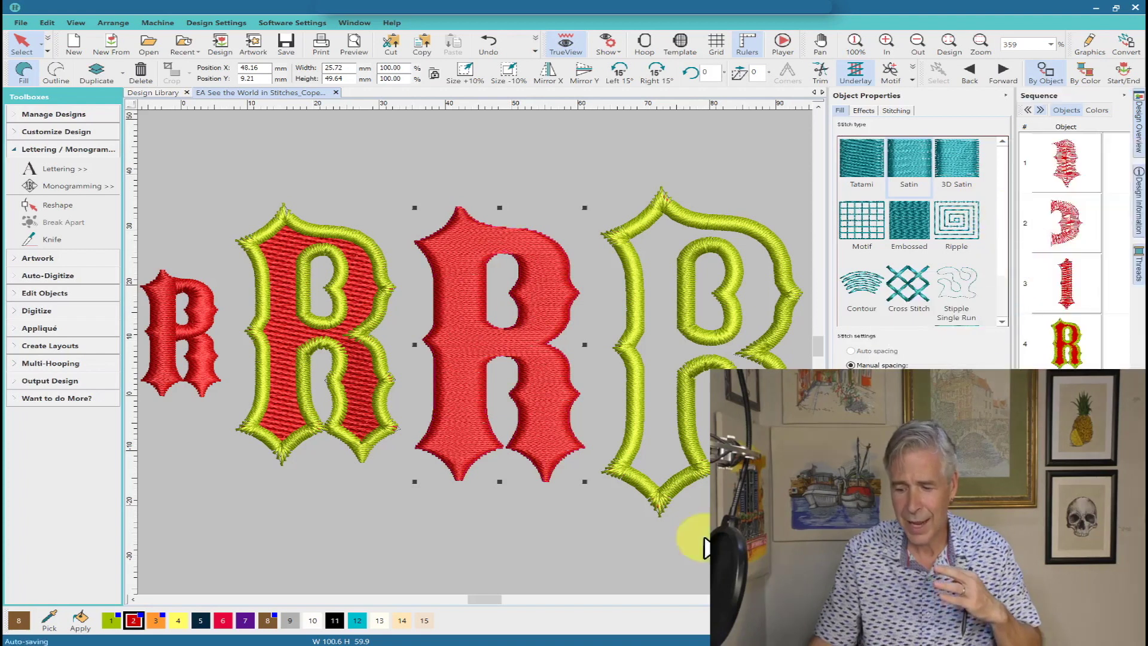
click(357, 621)
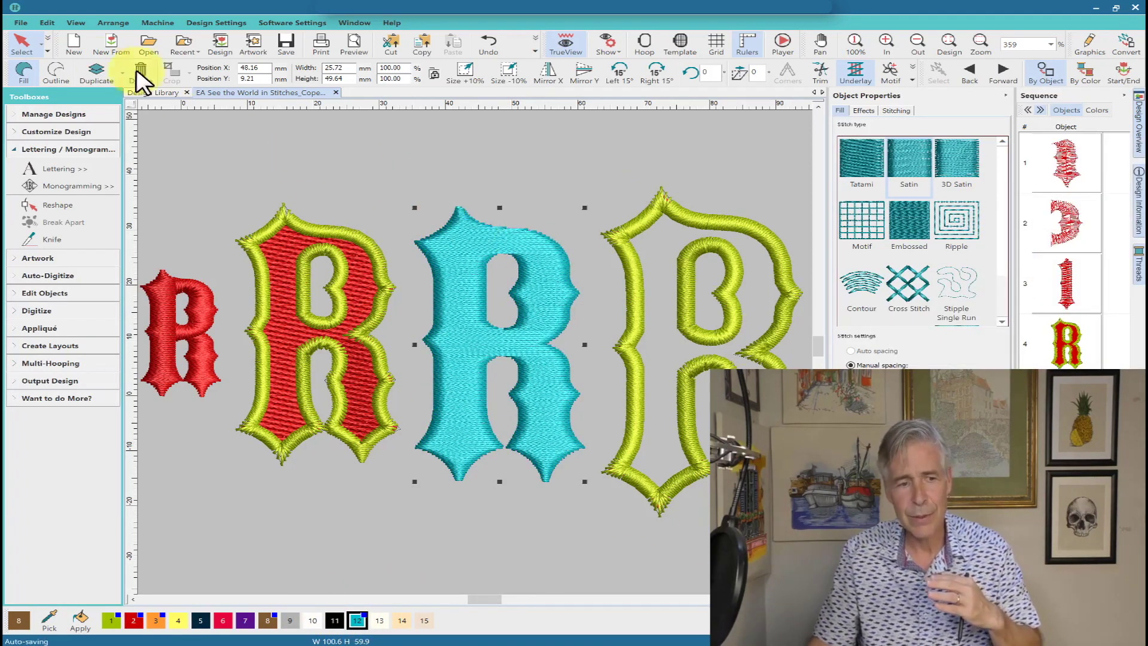
Step: Give the middle R a cyan backstitch outline and a red Blackwork grid motif fill
click(57, 73)
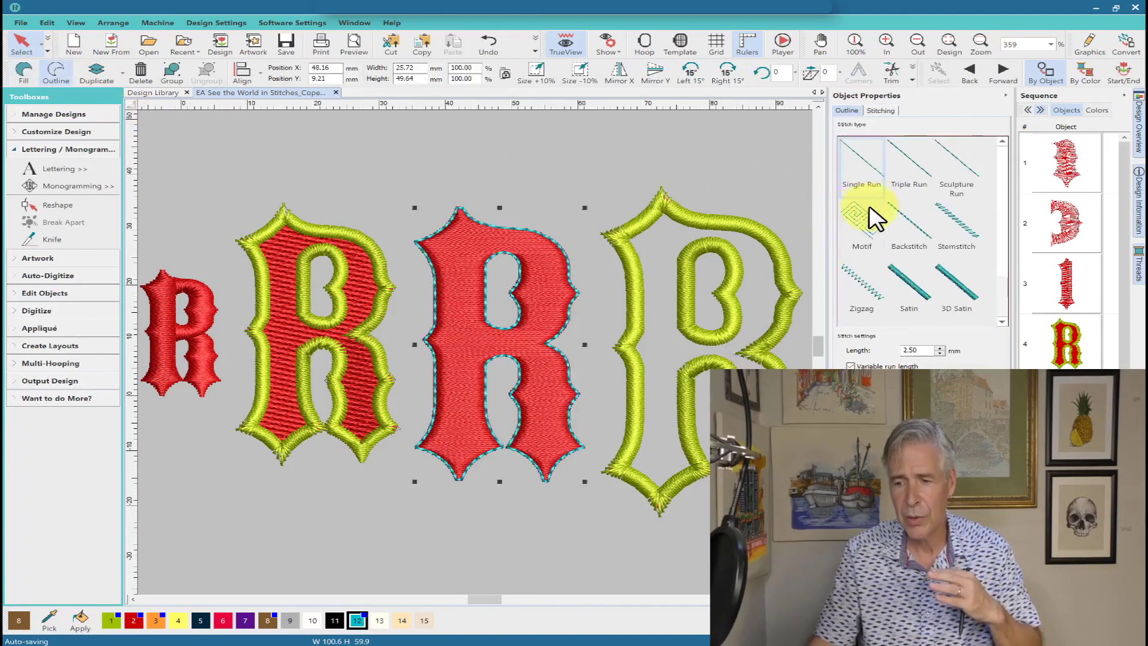
click(914, 223)
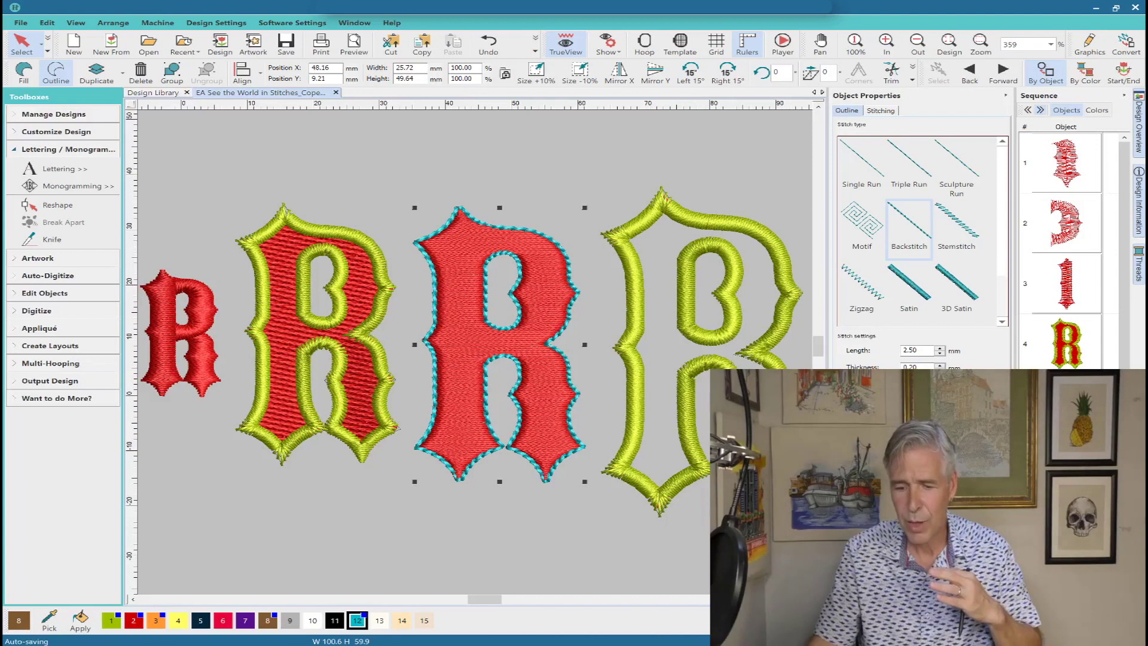
click(460, 232)
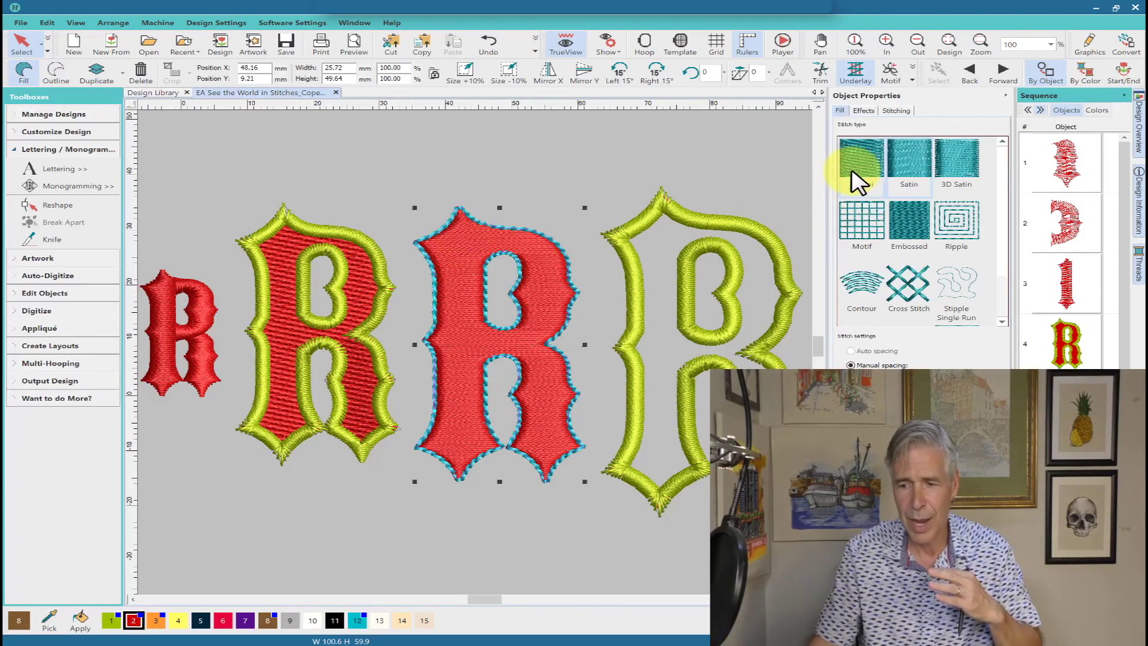
click(865, 206)
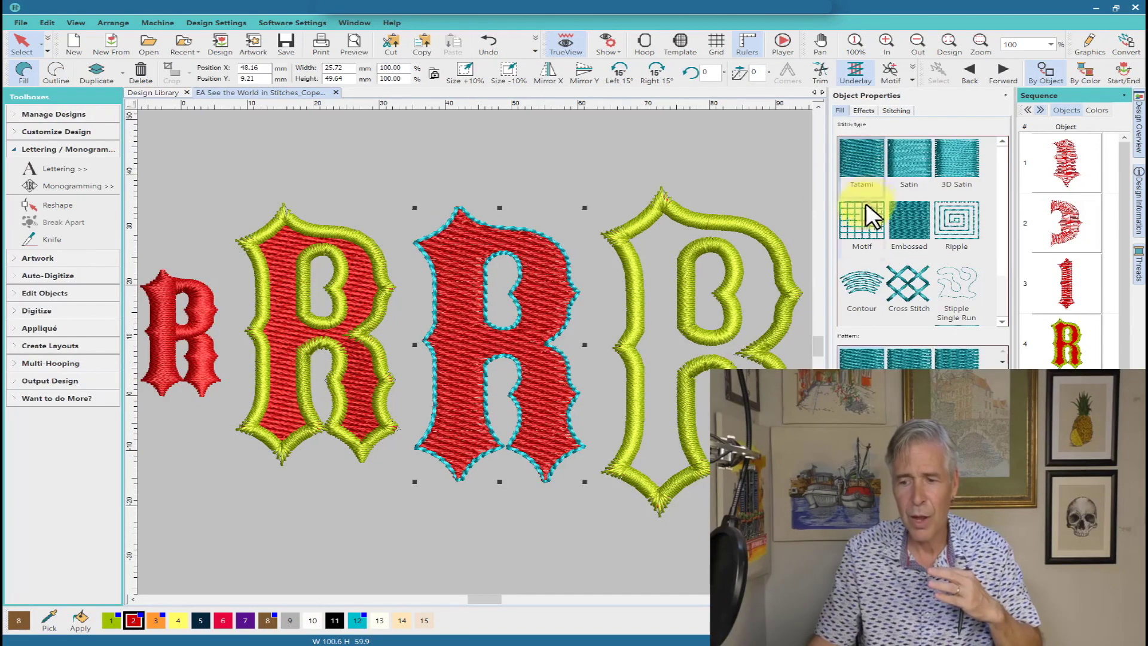
click(863, 237)
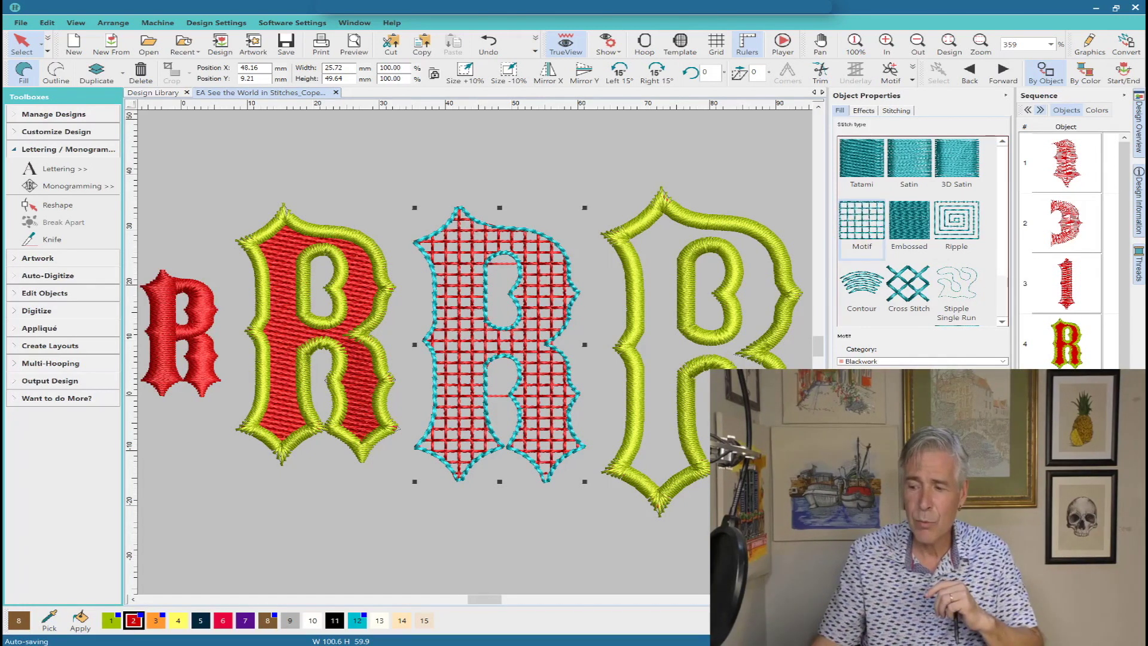
Step: Select the appliqué R, start the stitch Player, and advance the simulation near the end
click(686, 287)
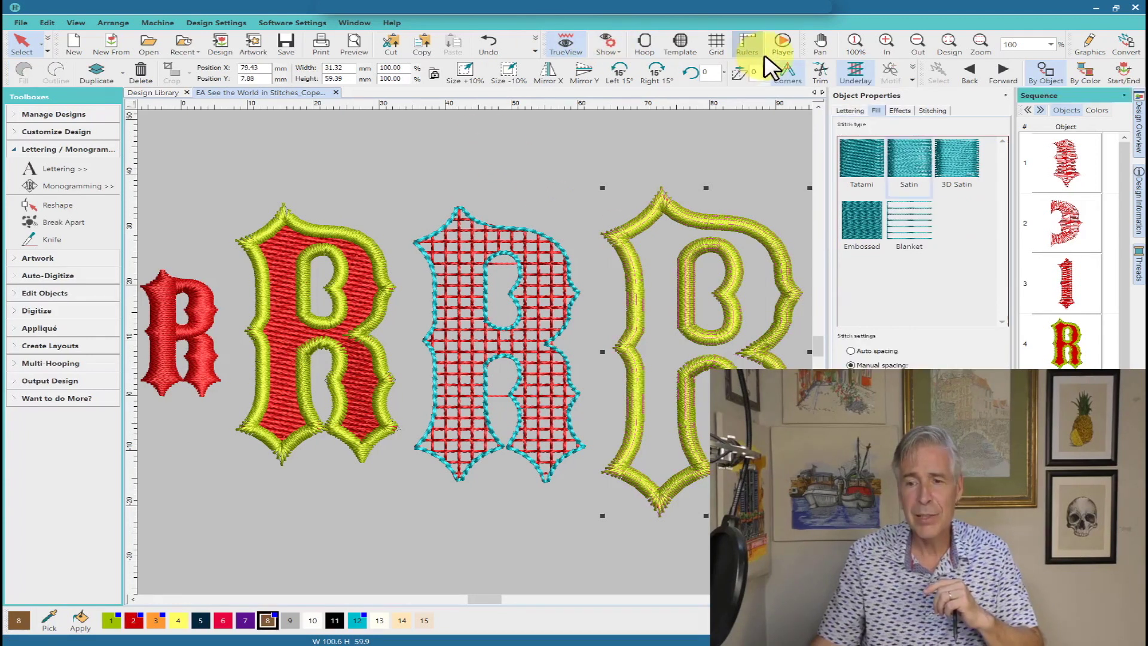
click(783, 47)
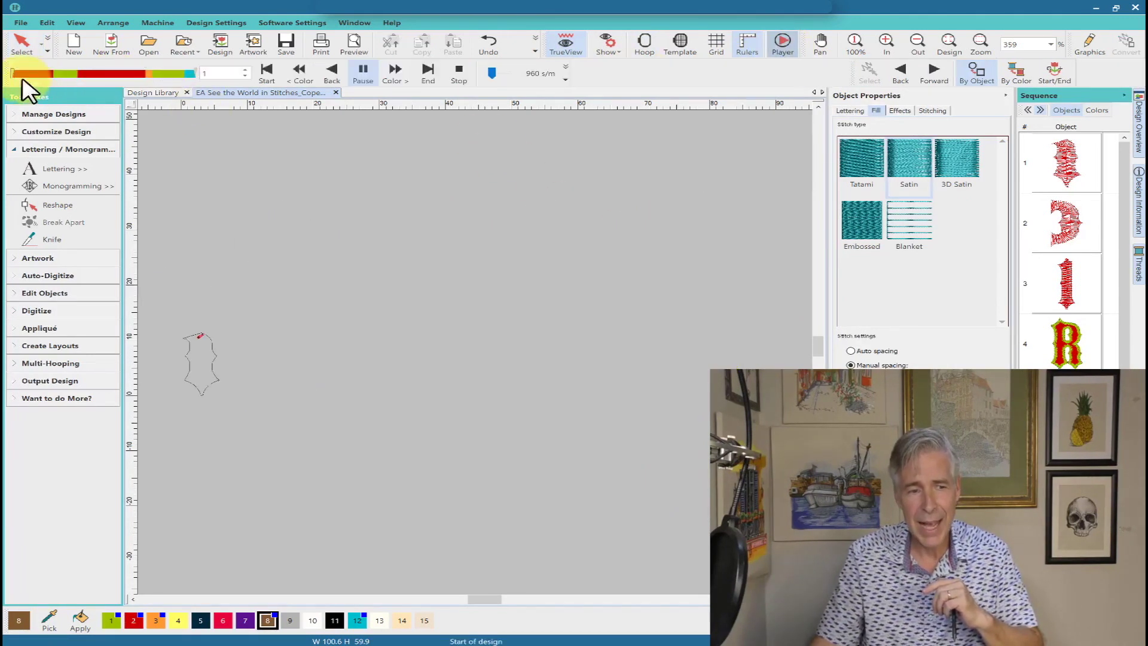
drag(13, 72, 205, 82)
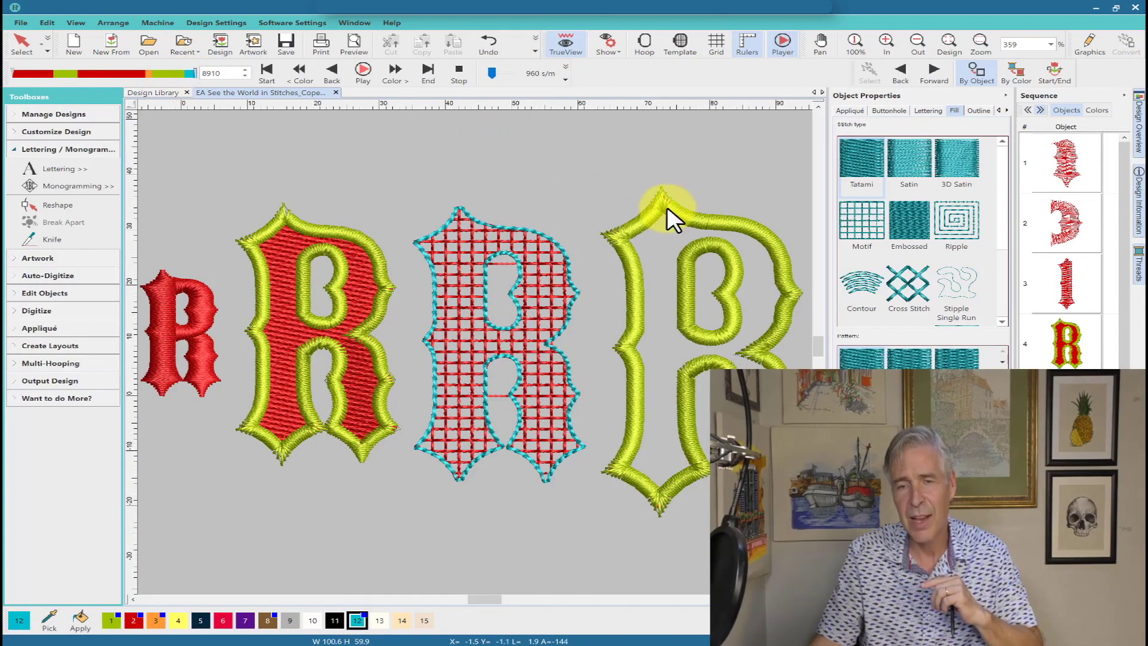